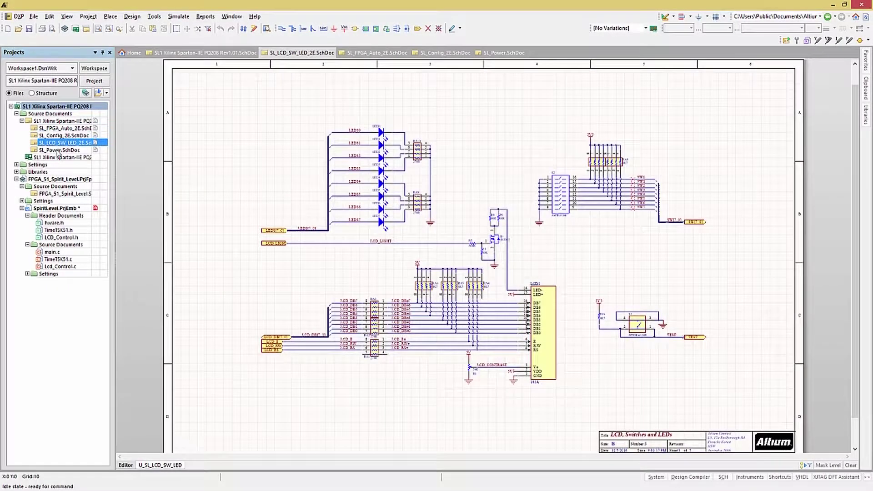
View the SL_Power.SchDoc sheet, then reopen the top-level SL1 Xilinx Spartan-IIE PQ208 Rev1.01 schematic
left_click(58, 150)
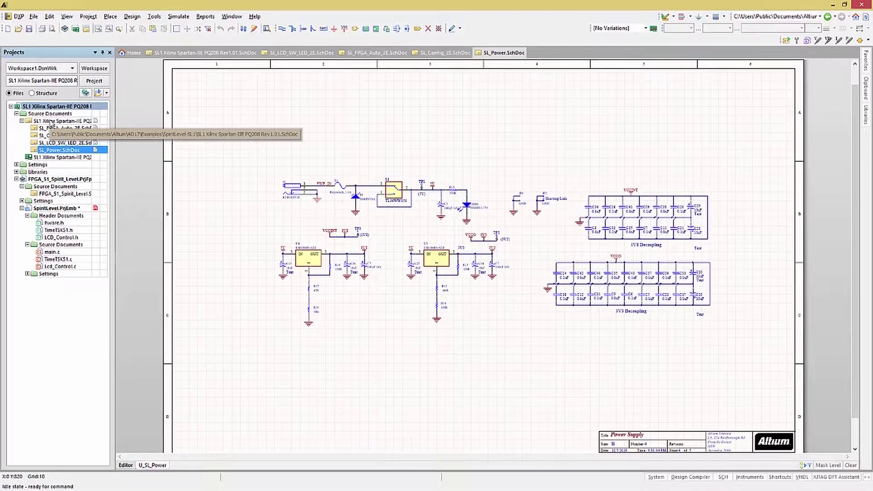
left_click(51, 121)
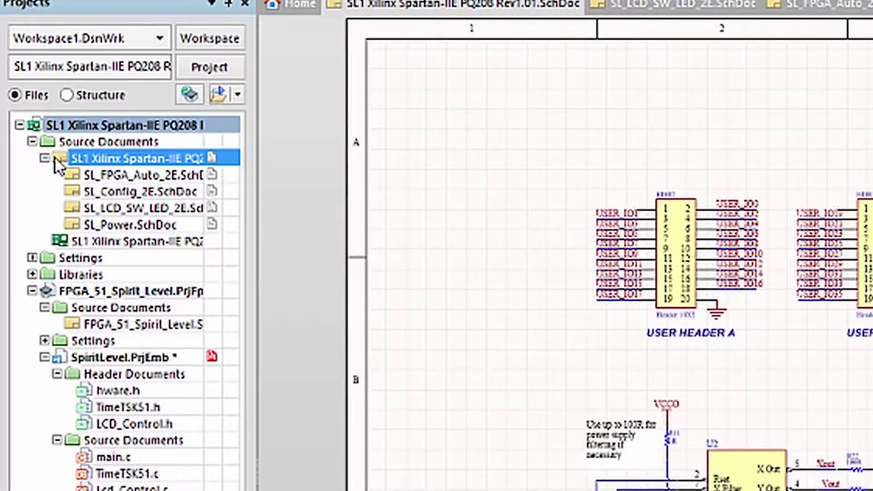
mouse_move(56, 160)
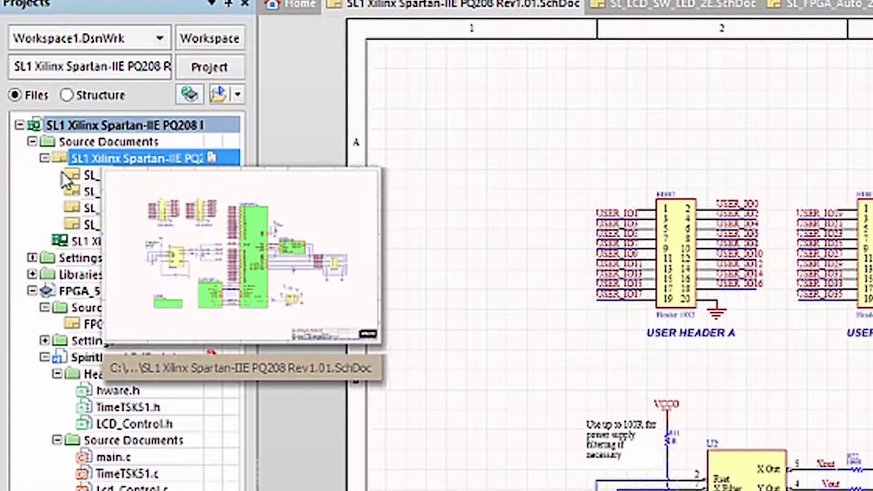
mouse_move(70, 186)
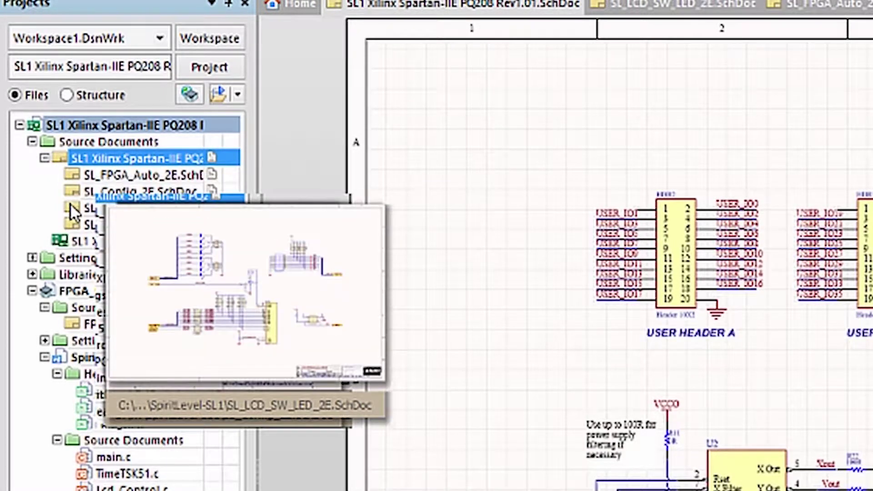
mouse_move(70, 228)
mouse_move(61, 242)
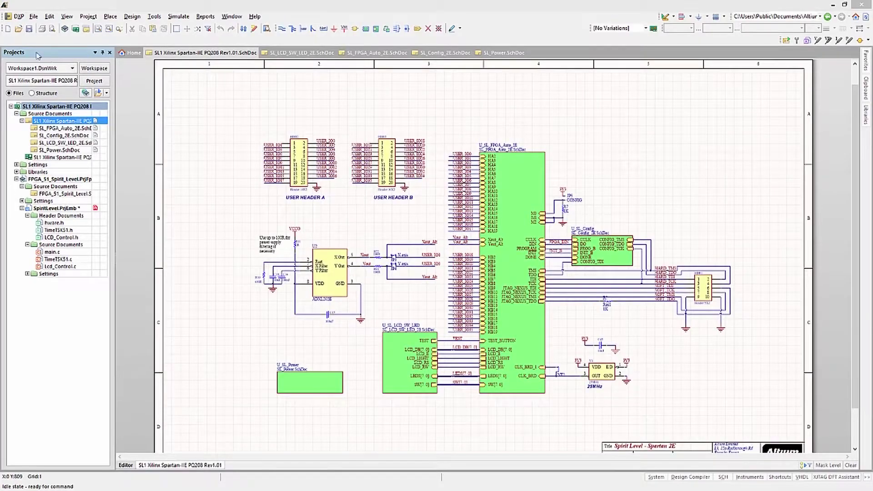
In System » Design Insight preferences, enable Connectivity Insight alongside Document and Project Insight
left_click(19, 17)
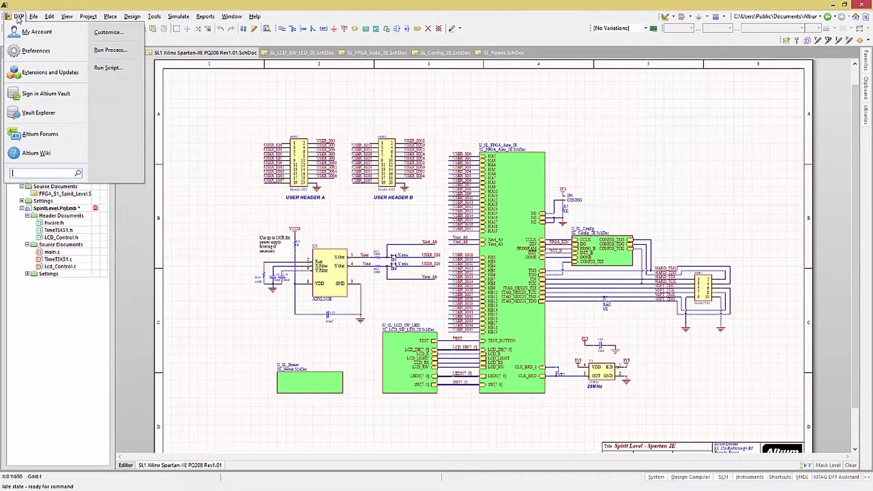
left_click(28, 51)
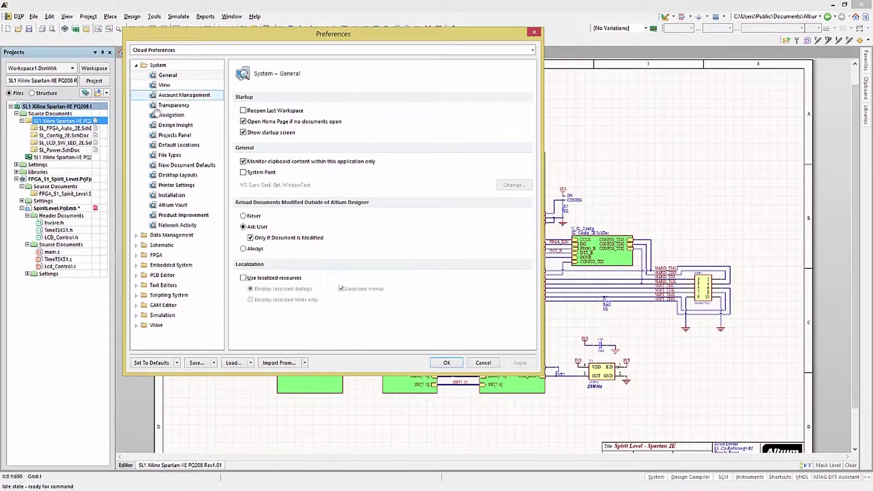
left_click(175, 125)
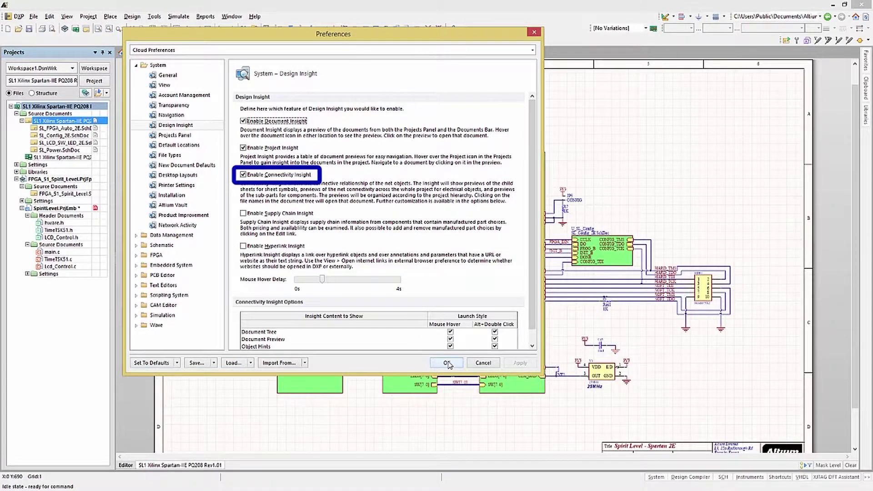
left_click(446, 363)
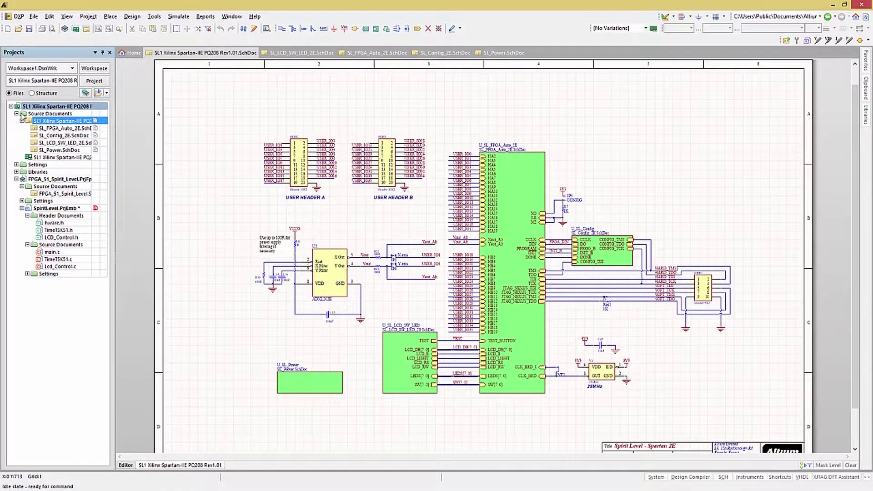
mouse_move(16, 109)
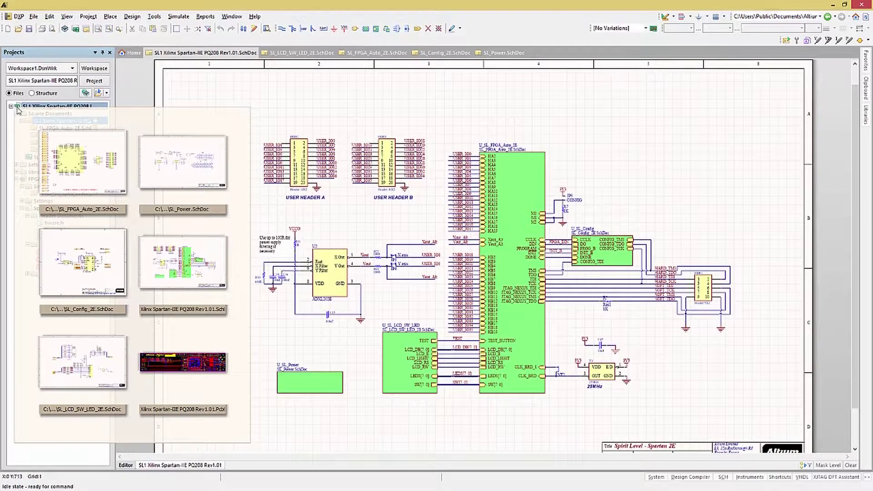
left_click(92, 252)
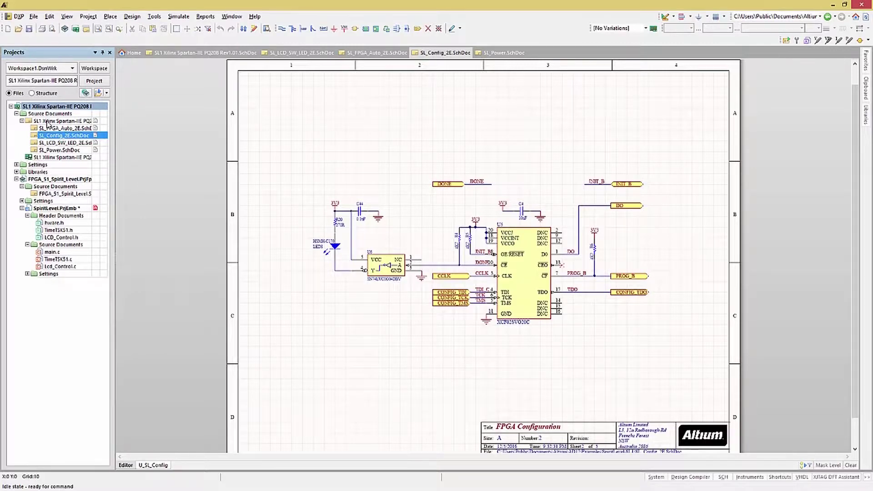
left_click(48, 121)
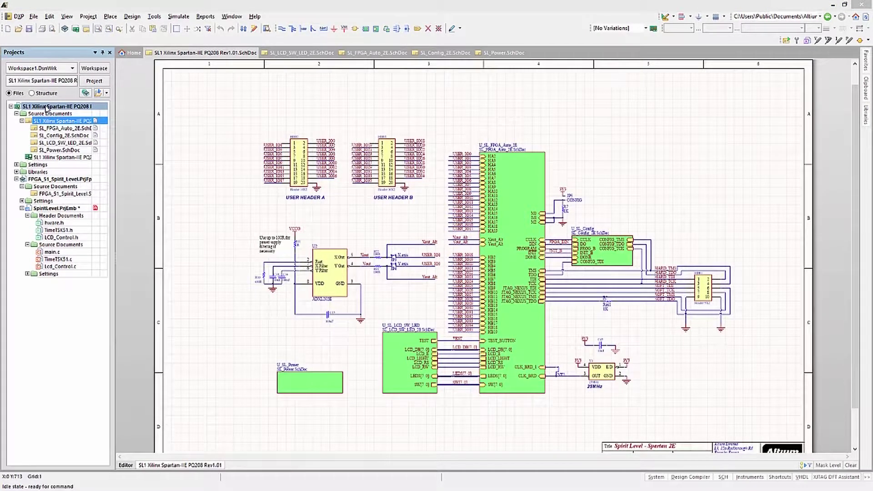
Compile the PCB project and follow the LEDS bus onto SL_LCD_SW_LED_2E.SchDoc via Connectivity Insight
right_click(46, 108)
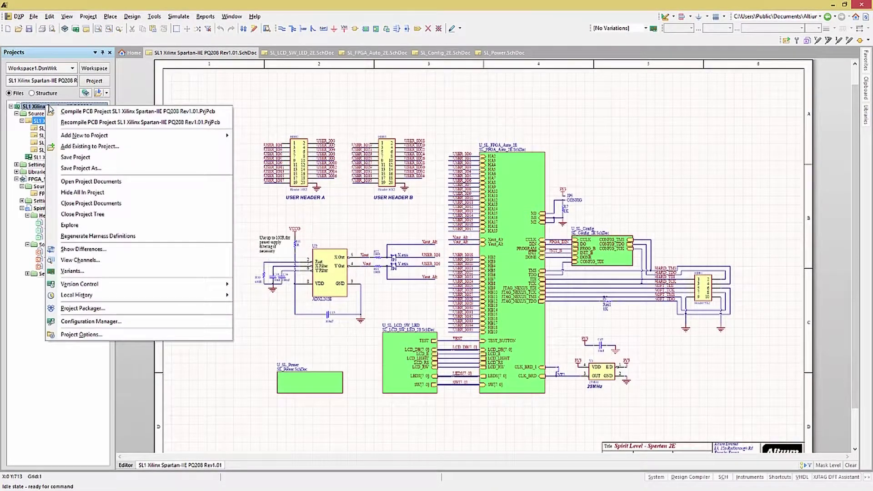
left_click(84, 112)
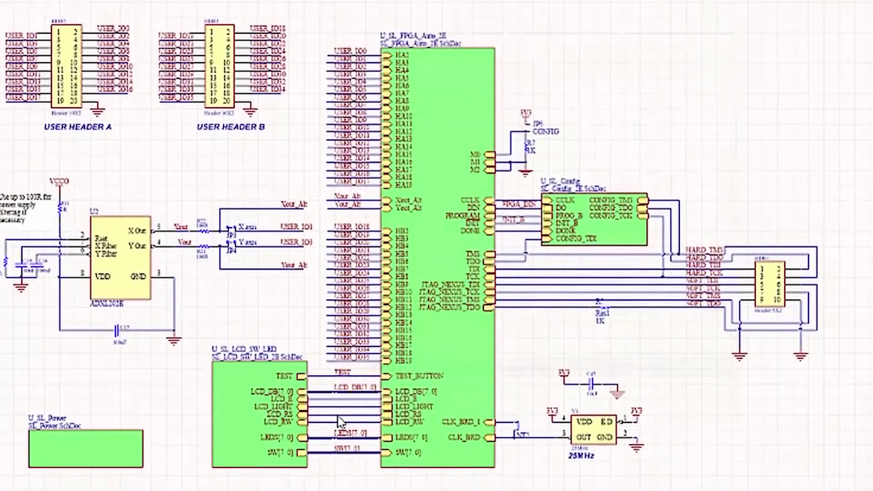
mouse_move(453, 374)
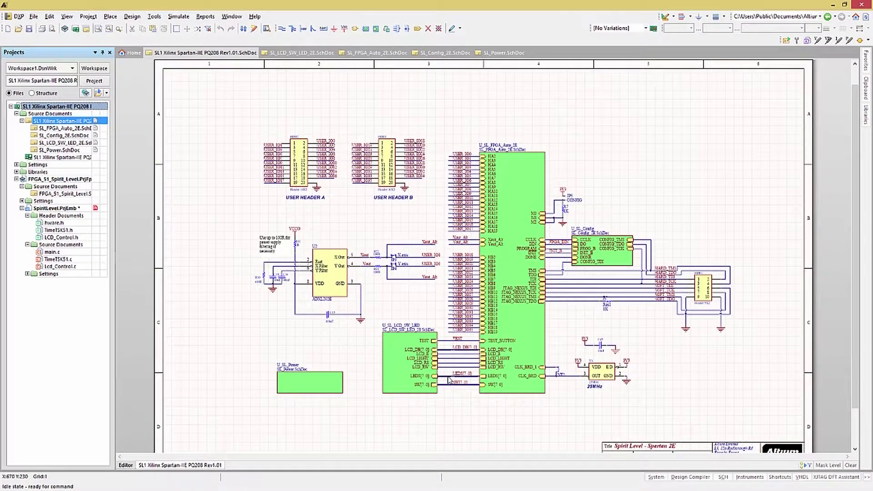
mouse_move(448, 379)
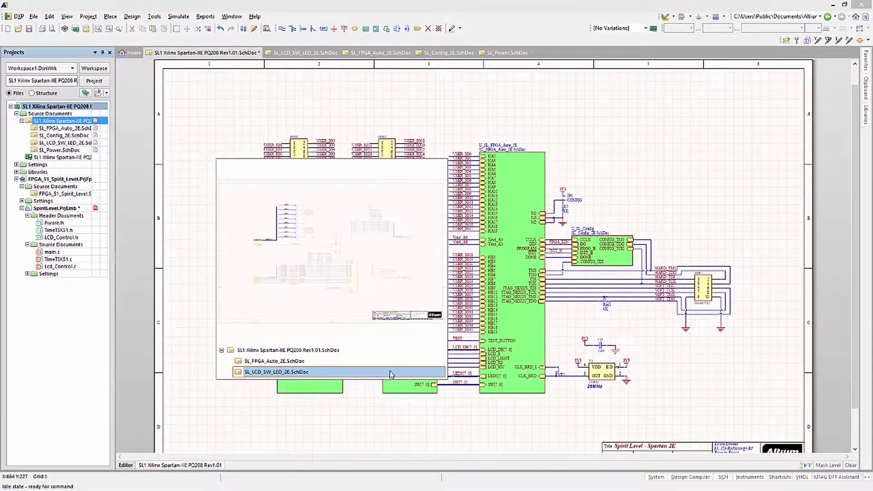
left_click(287, 373)
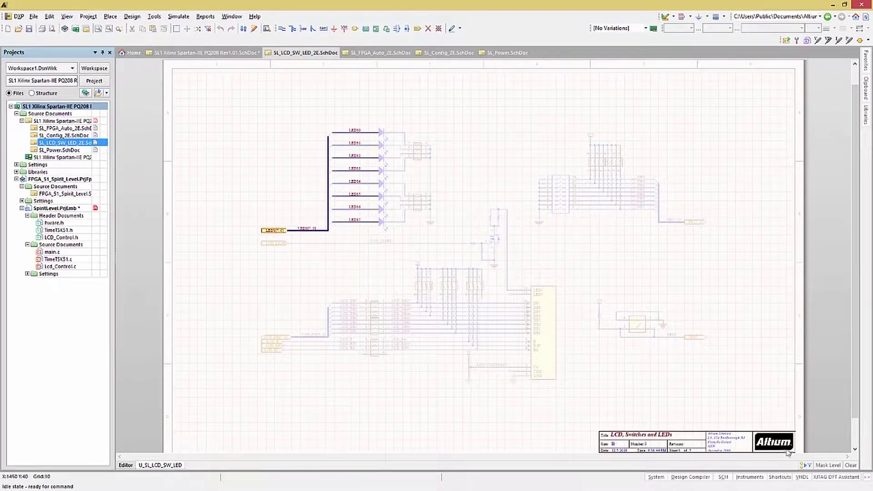
Clear the LEDS highlighting and open the Navigator panel from the Design Compiler panel list
left_click(846, 465)
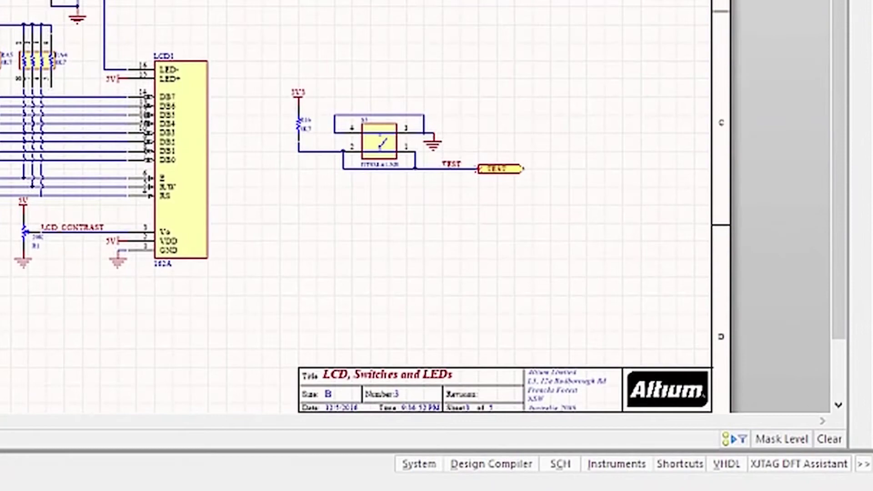
left_click(693, 477)
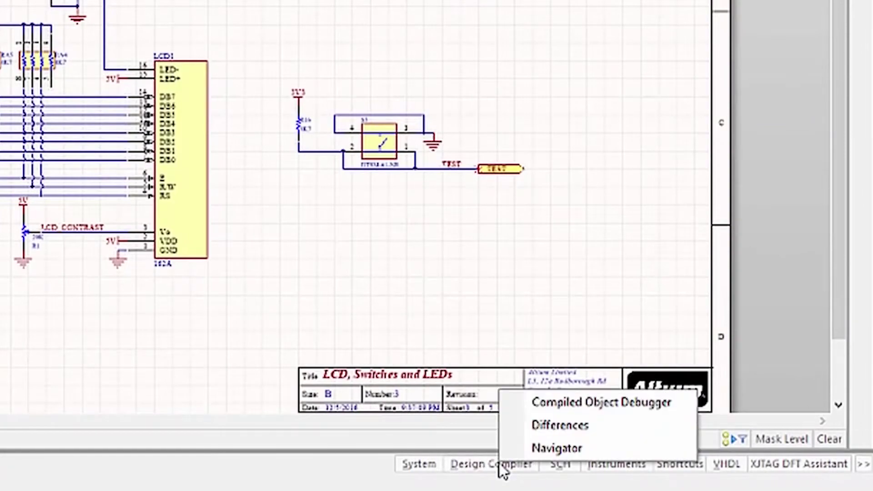
left_click(555, 448)
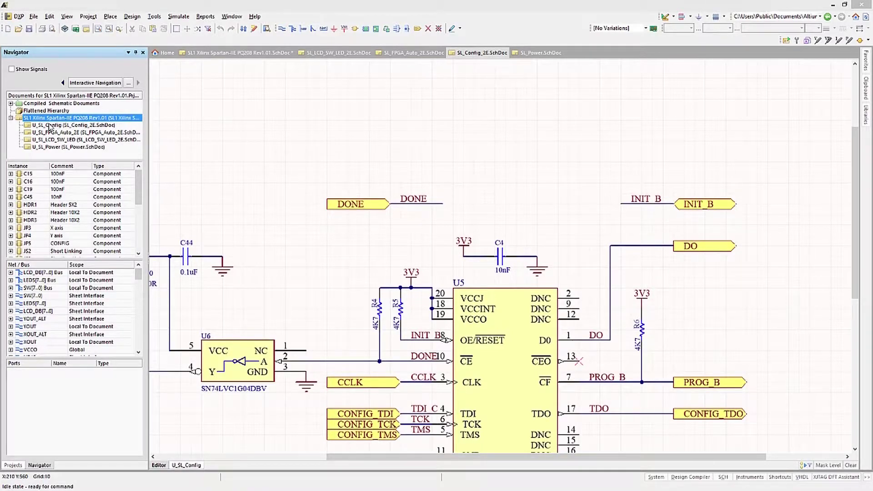
Step through the Navigator's sheet instances, finishing on U_SL_Config to list its components, nets and ports
left_click(50, 125)
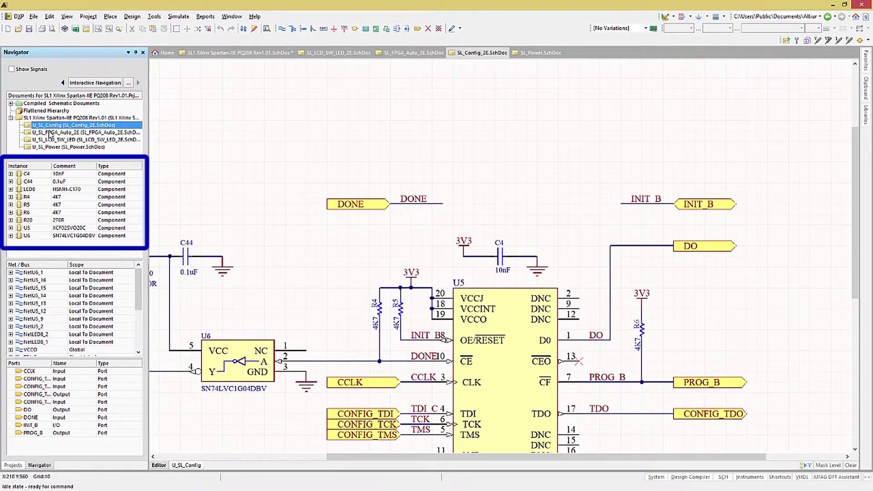
left_click(50, 132)
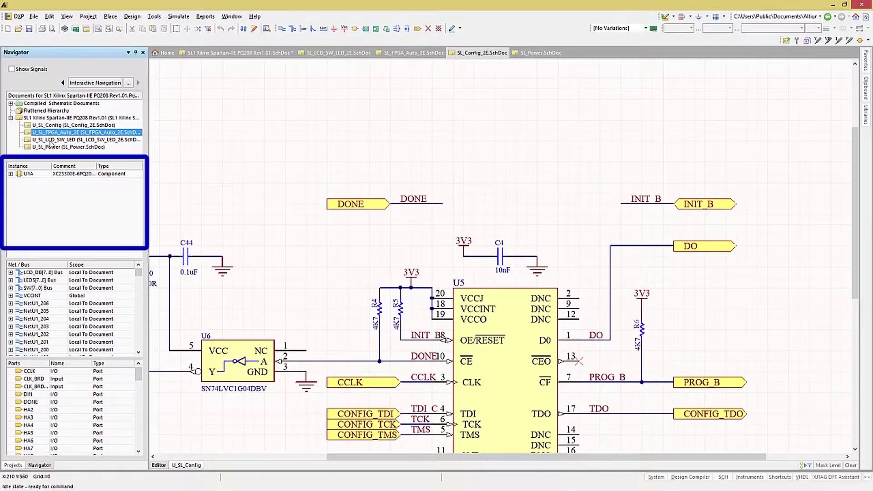
left_click(51, 140)
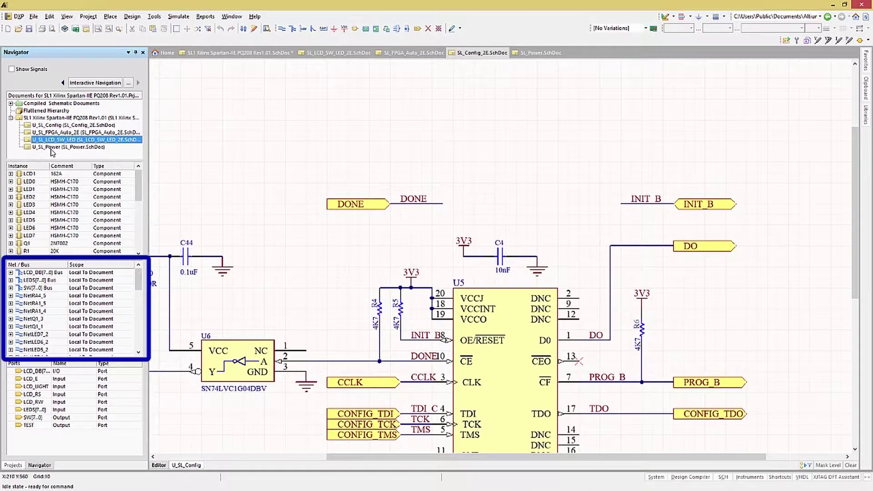
left_click(51, 147)
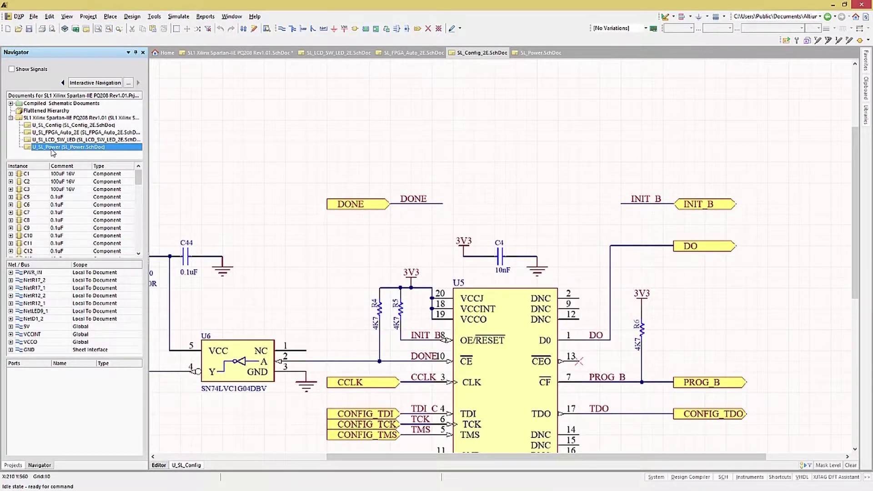
left_click(65, 126)
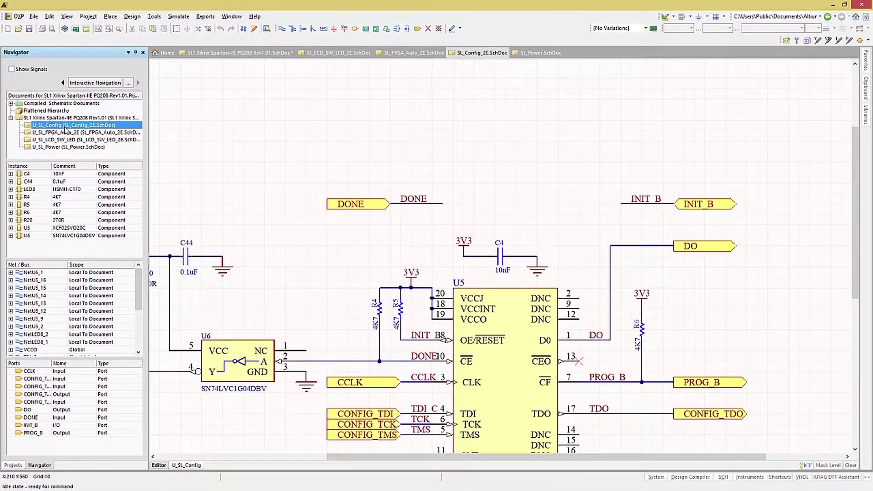
Jump to LED8, highlight its net NetLED8_2, then clear the highlighting
left_click(31, 190)
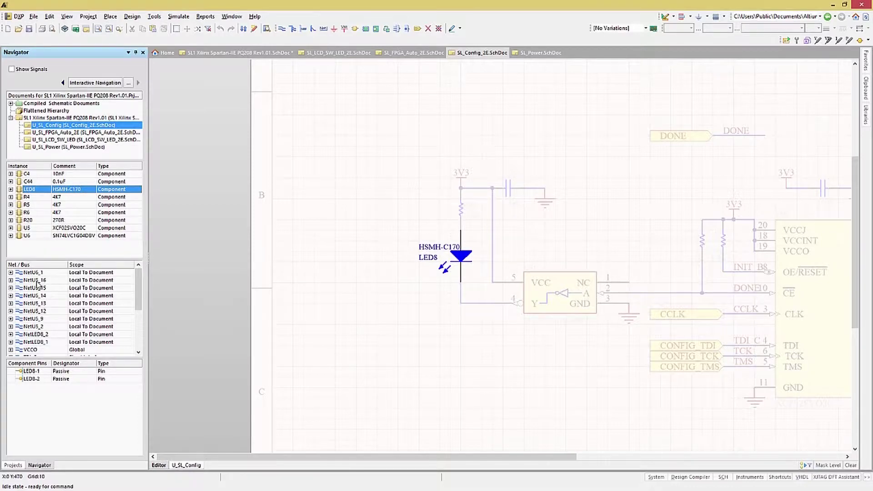
left_click(37, 334)
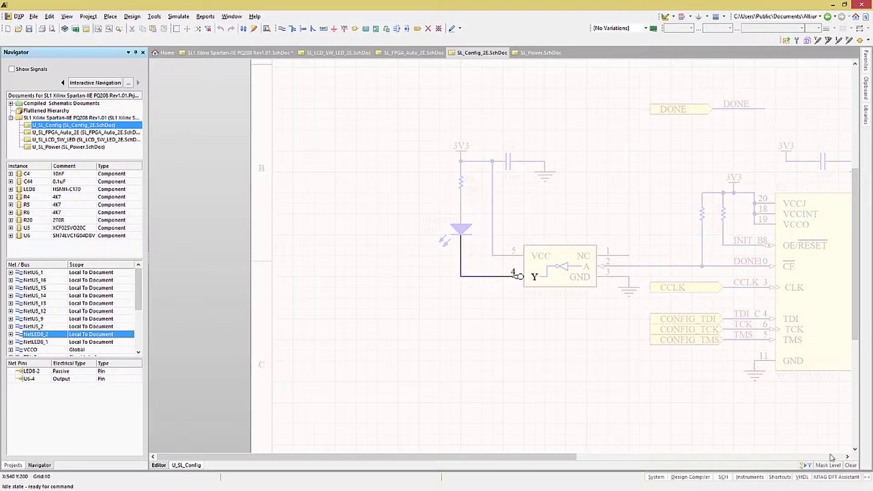
left_click(850, 465)
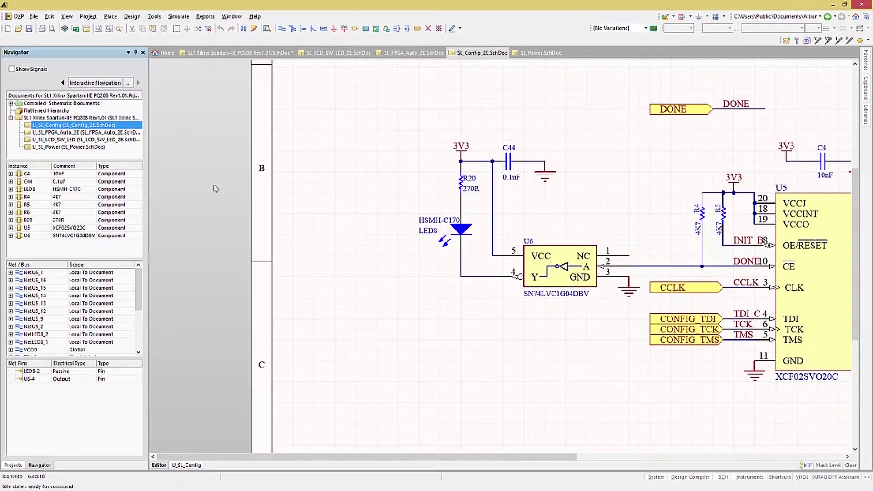
left_click(70, 54)
Reopen the top-level SL1 Xilinx Spartan-IIE sheet from the Projects panel and pan to the ADXL202E accelerometer
left_click(93, 56)
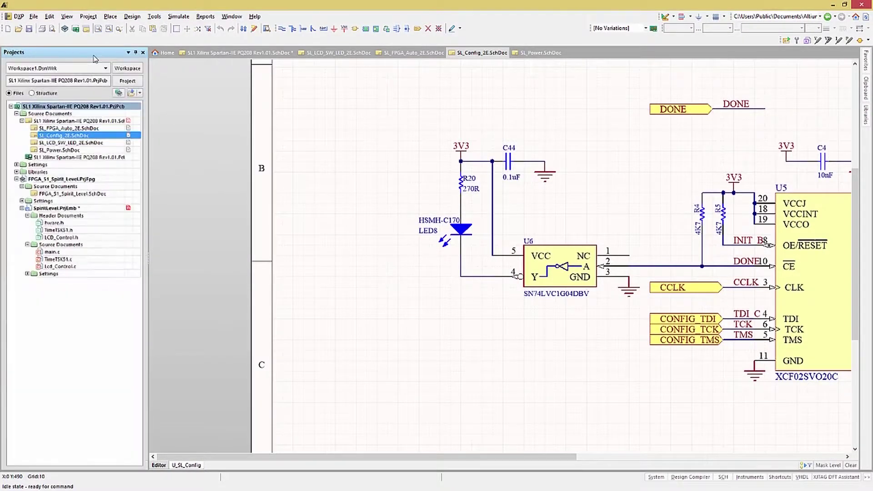
left_click(67, 121)
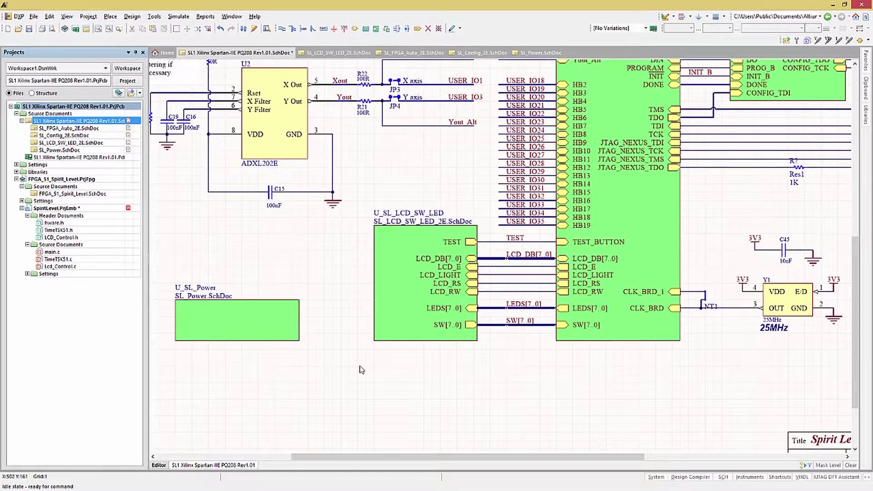
scroll(353, 376, "down", 8, "ctrl")
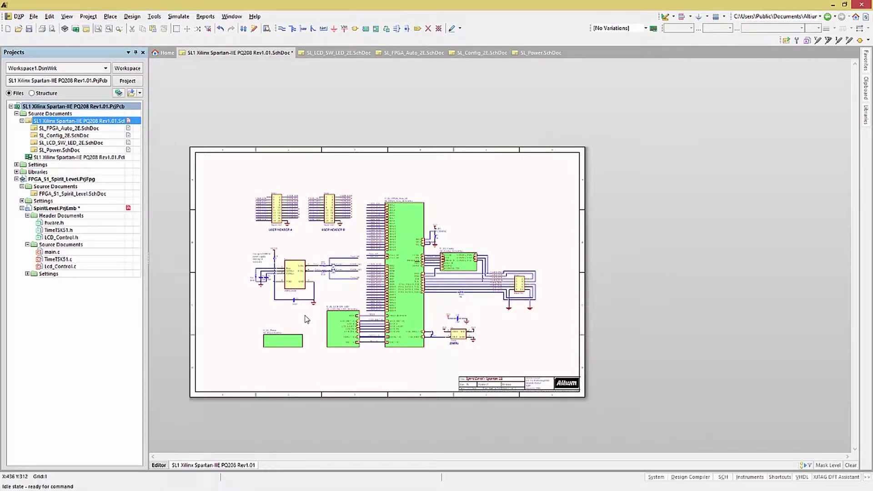
scroll(305, 318, "up", 5, "ctrl")
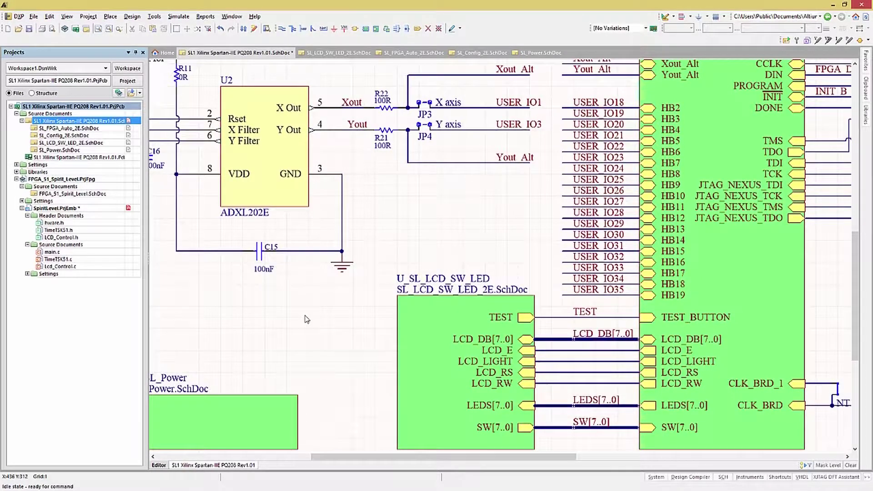
right_click_drag(307, 320, 586, 416)
scroll(567, 410, "right", 5, "shift")
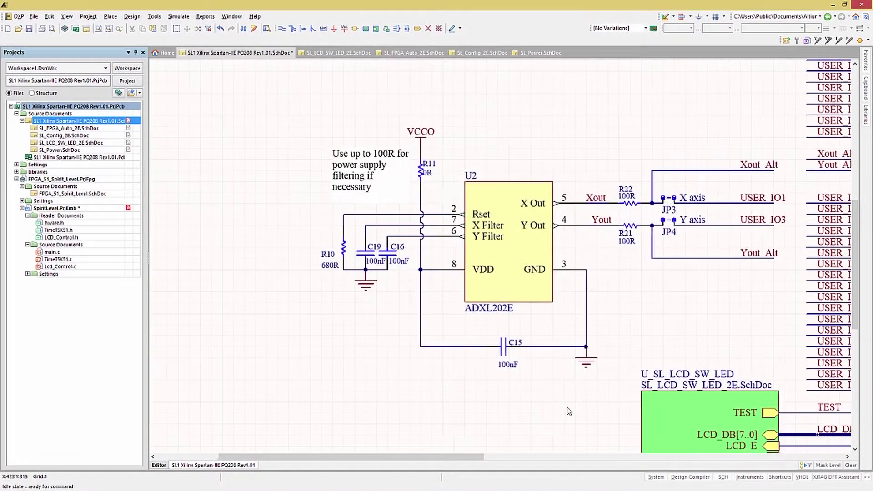
scroll(567, 409, "right", 11, "shift")
scroll(567, 410, "left", 10, "shift")
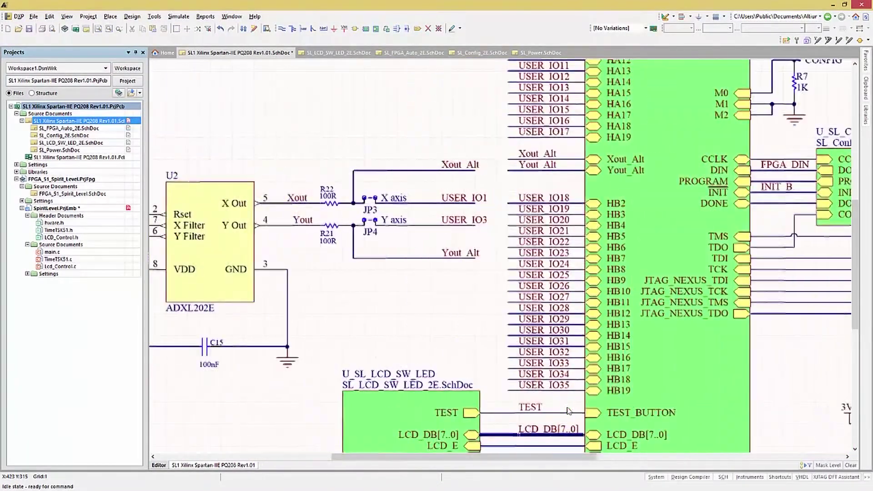
scroll(569, 411, "left", 1, "shift")
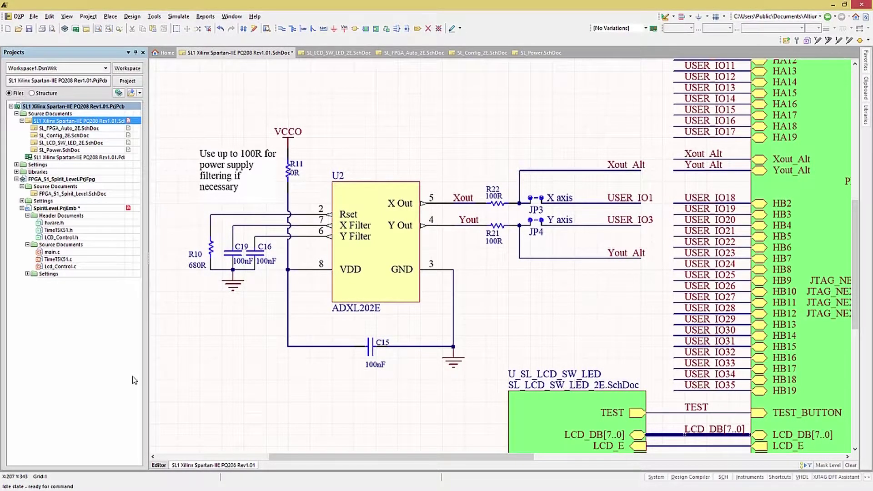
Review the View menu's zoom commands, then dismiss the menu
left_click(67, 16)
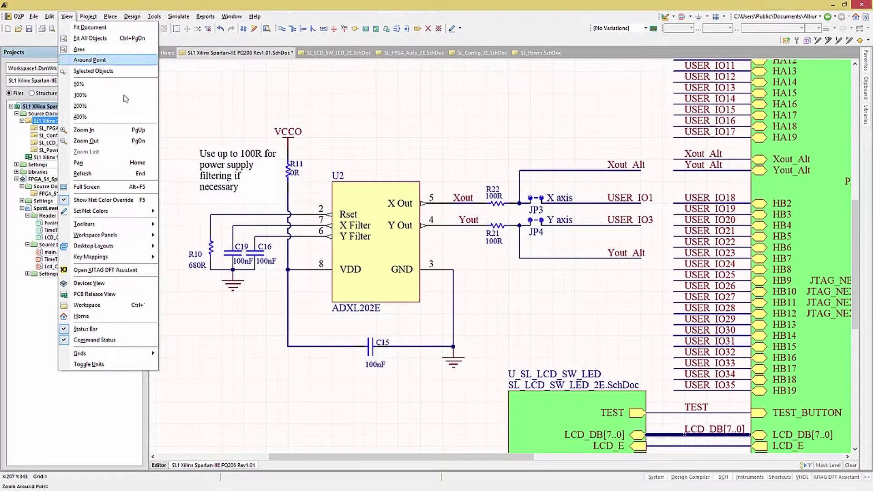
key("Escape")
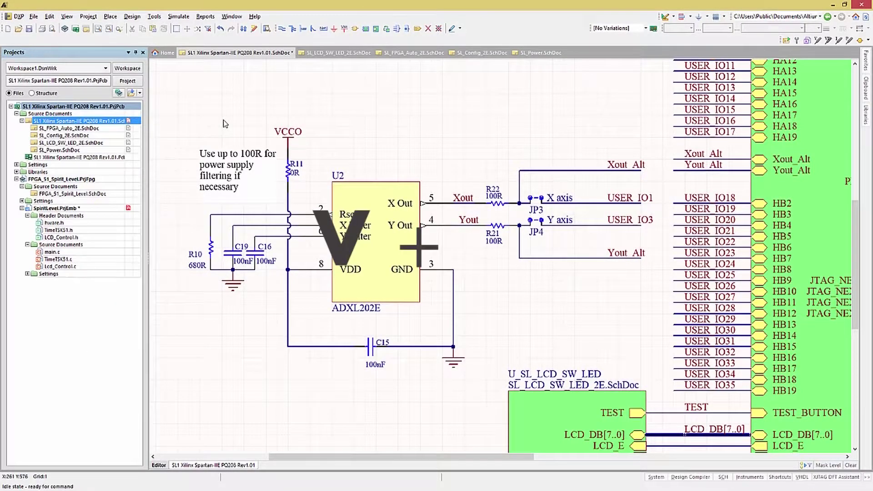
Zoom to an area drawn around the U2 accelerometer circuit using V, A
key("v")
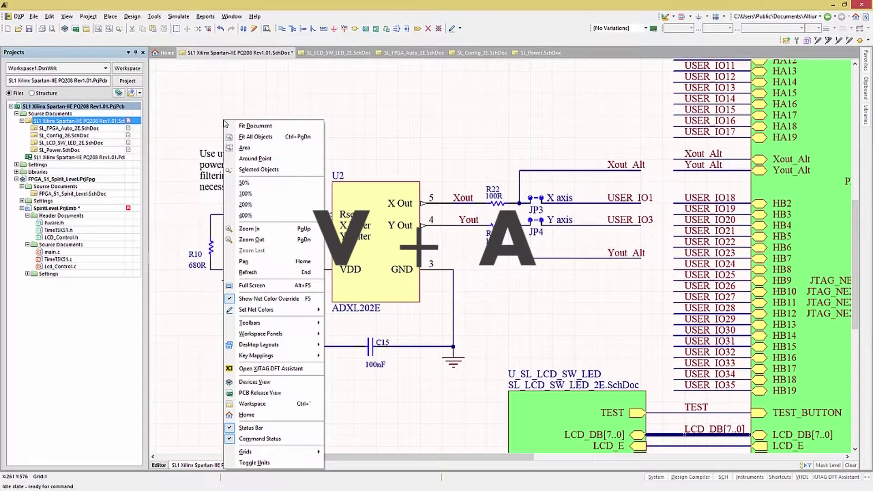
key("a")
left_click(193, 108)
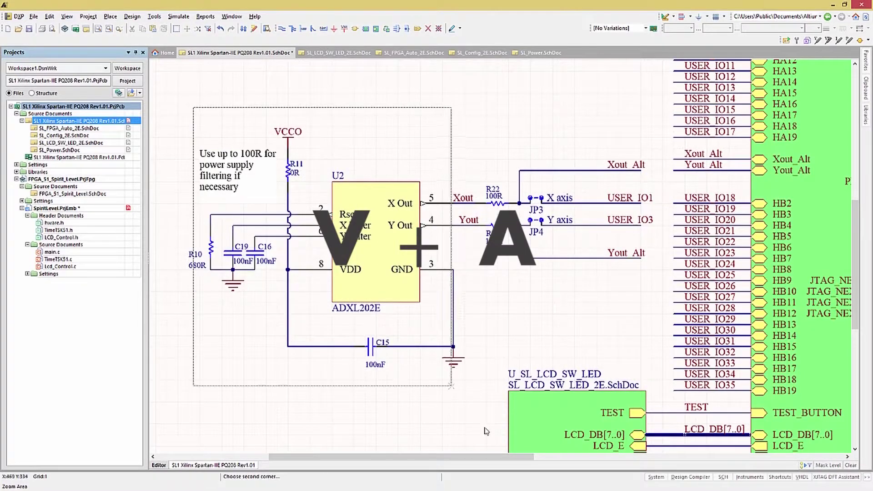
left_click(498, 409)
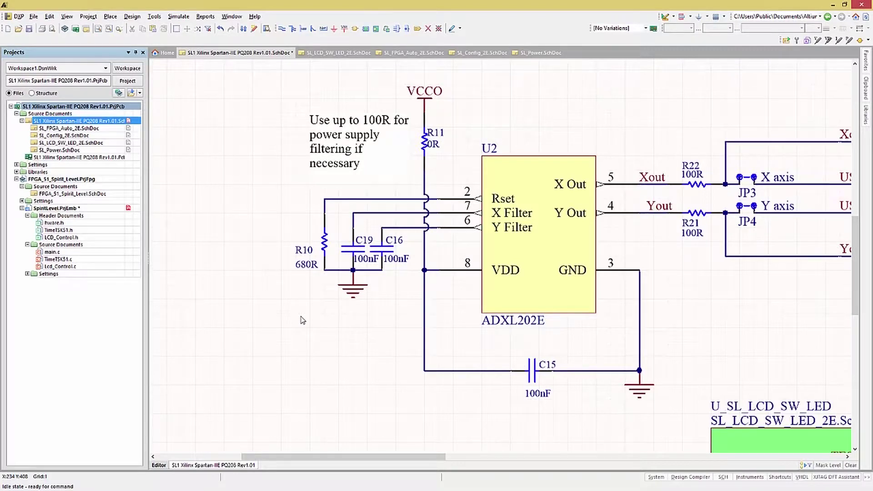
Fit all objects (V, F), then the whole document sheet (V, D) in view
key("v")
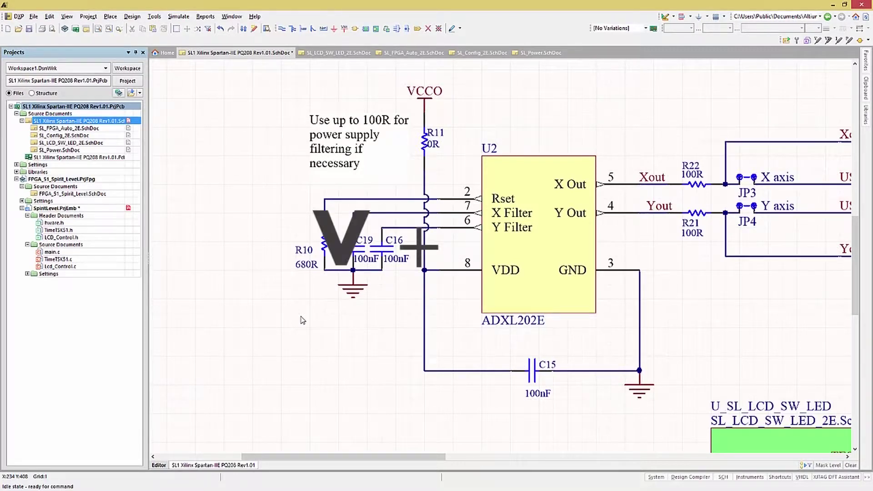
key("f")
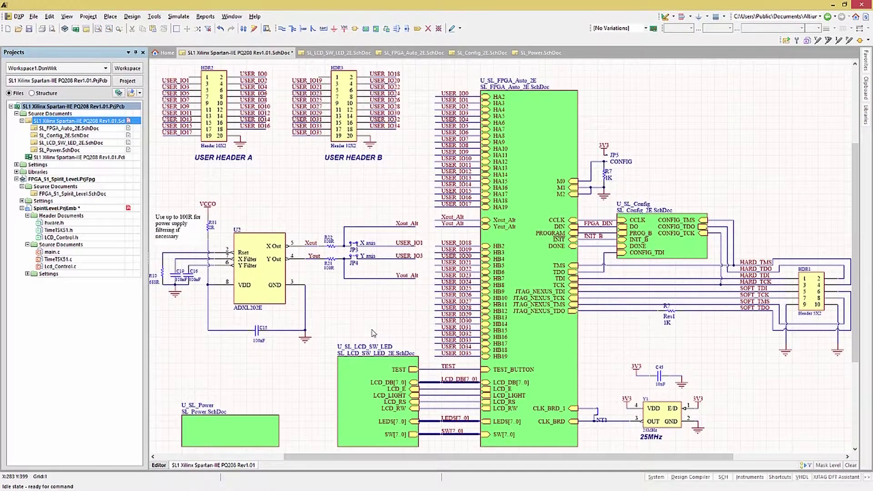
key("v")
key("d")
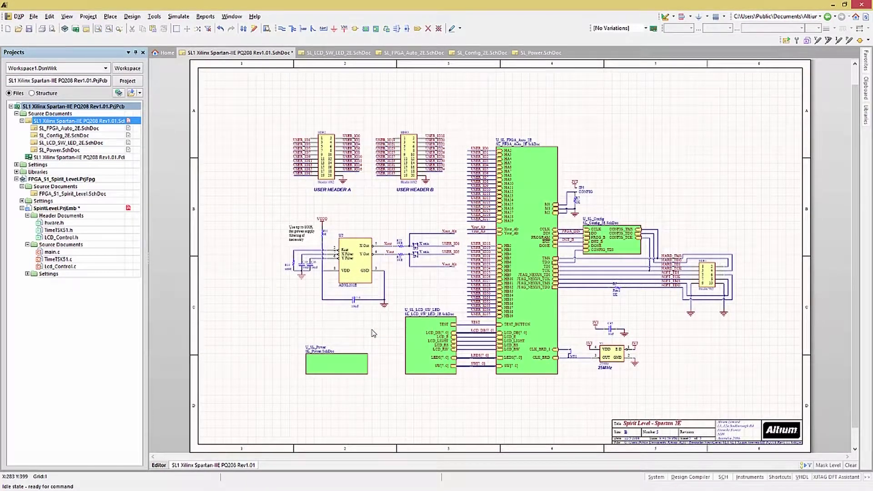
Jump to component LED0 with J, C by entering designator LED0
key("j")
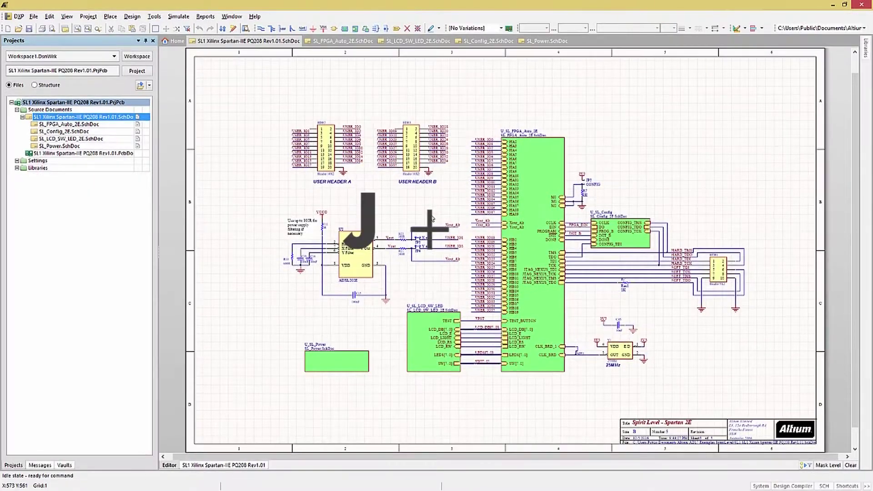
key("c")
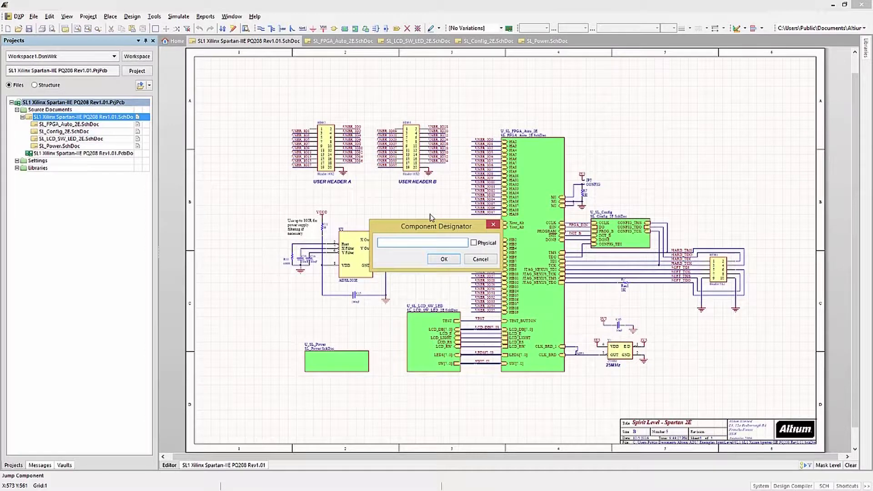
type("LED0")
key("Return")
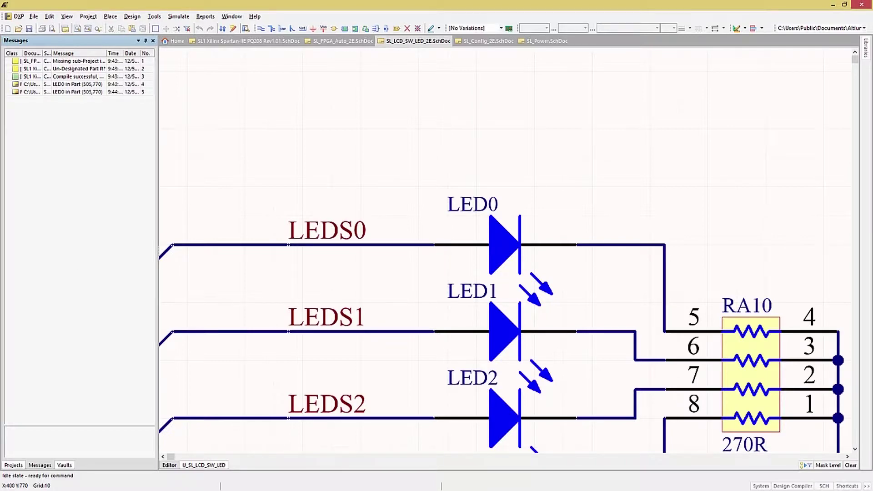
left_click_drag(563, 230, 488, 82)
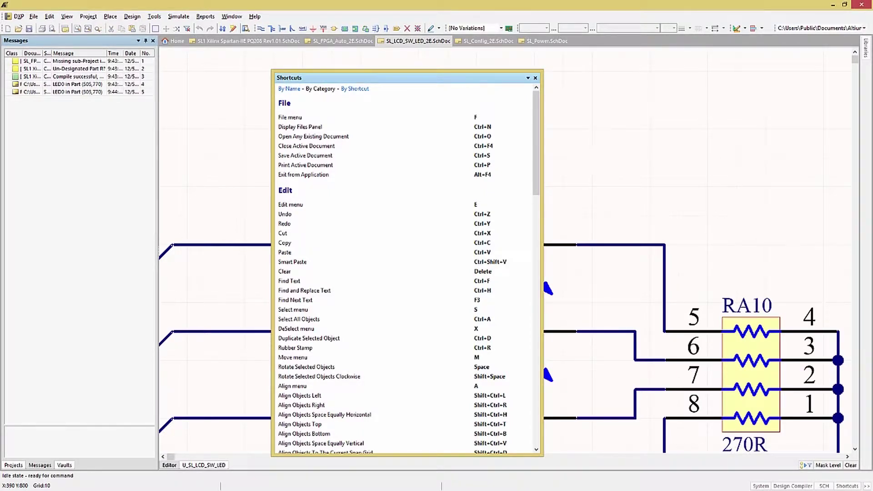
left_click(535, 77)
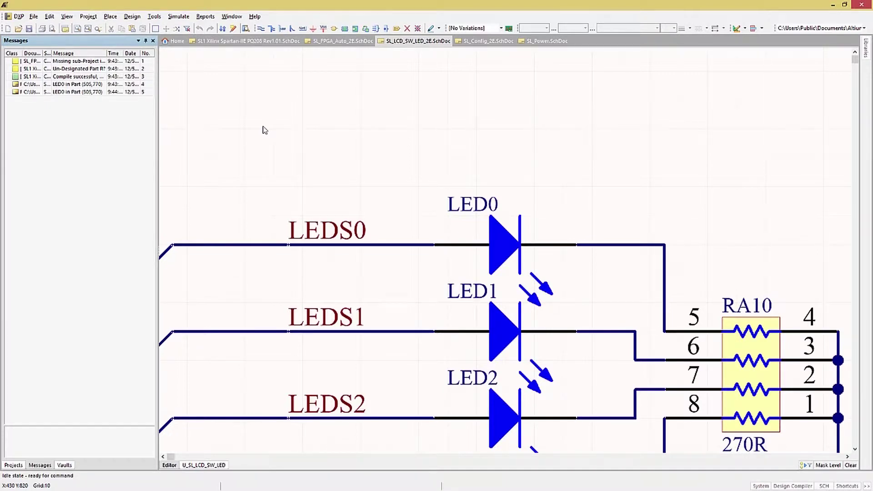
key("g")
right_click(321, 110)
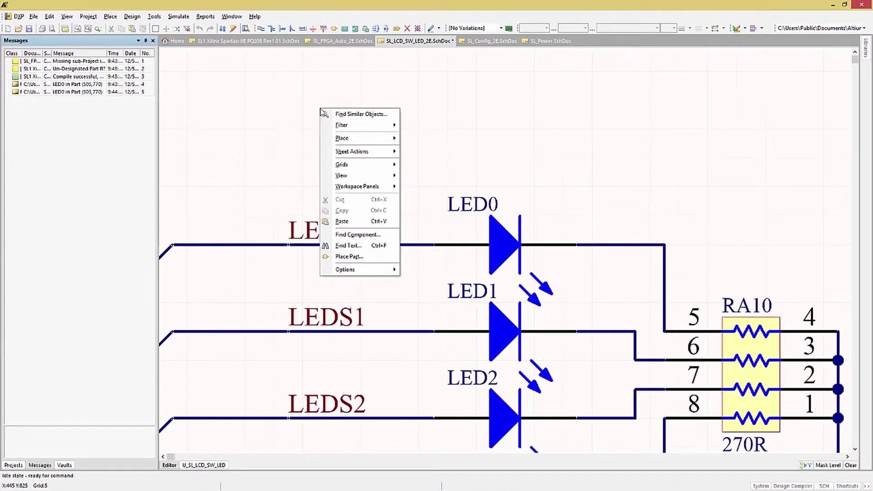
Replace the current snap grid value of 5 with a custom size of 100
mouse_move(349, 165)
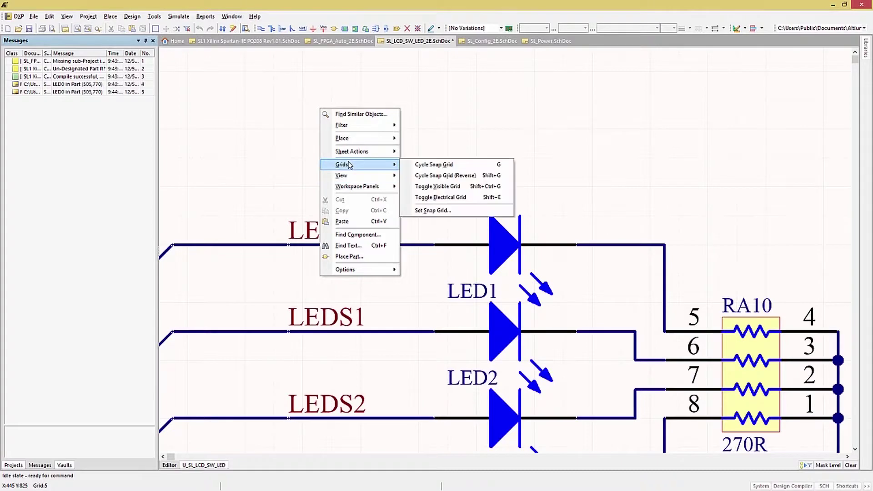
left_click(435, 210)
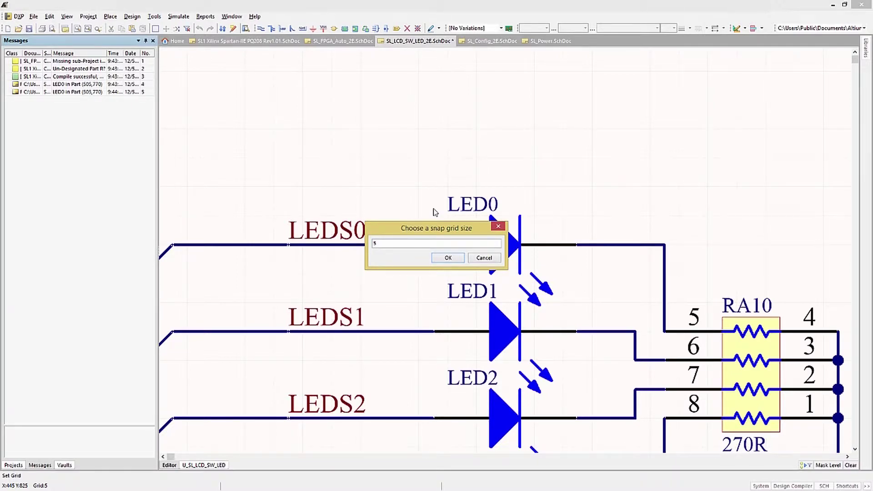
double_click(393, 242)
type("100")
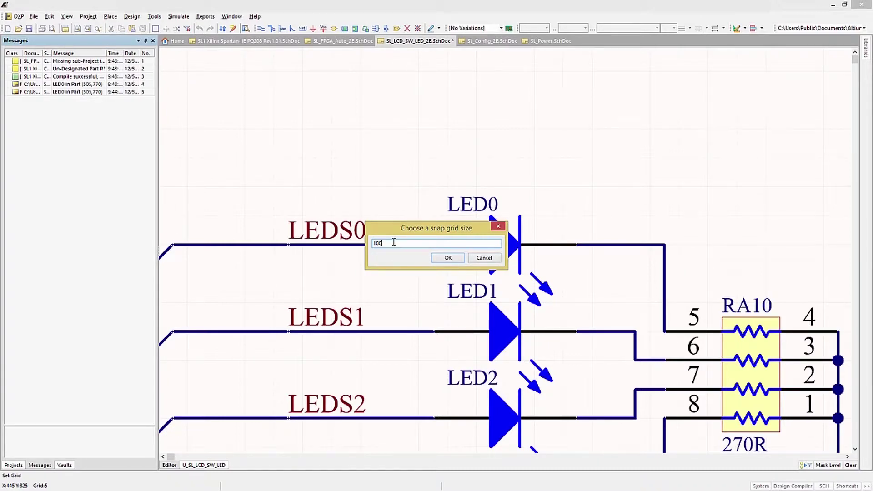
key("Return")
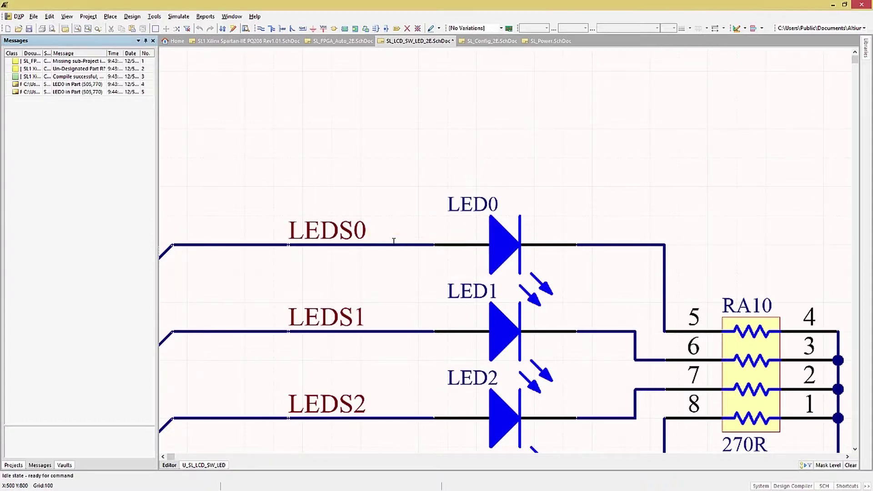
Open Document Options for the sheet and view its parameters, including Title 'LCD, Switches and LEDs'
right_click(309, 155)
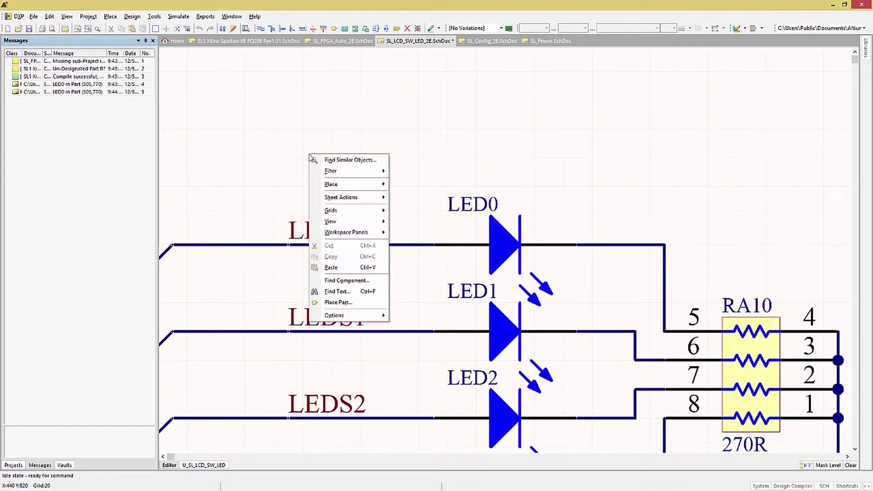
mouse_move(356, 320)
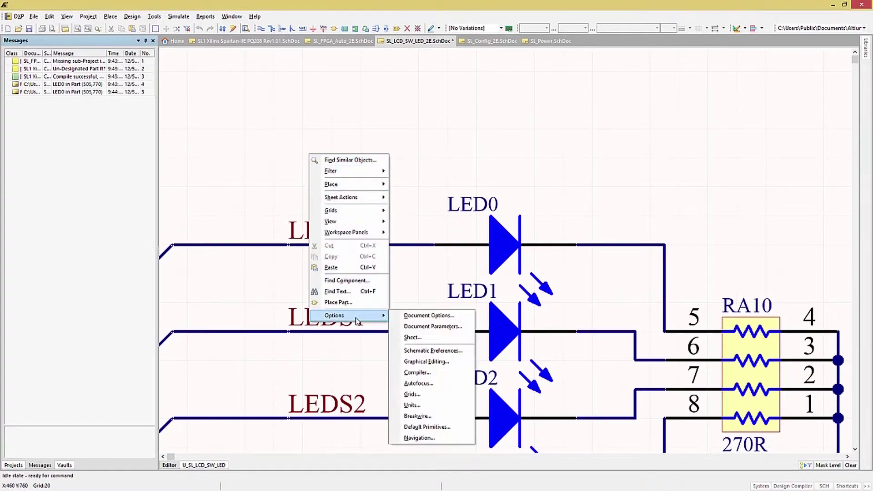
left_click(408, 320)
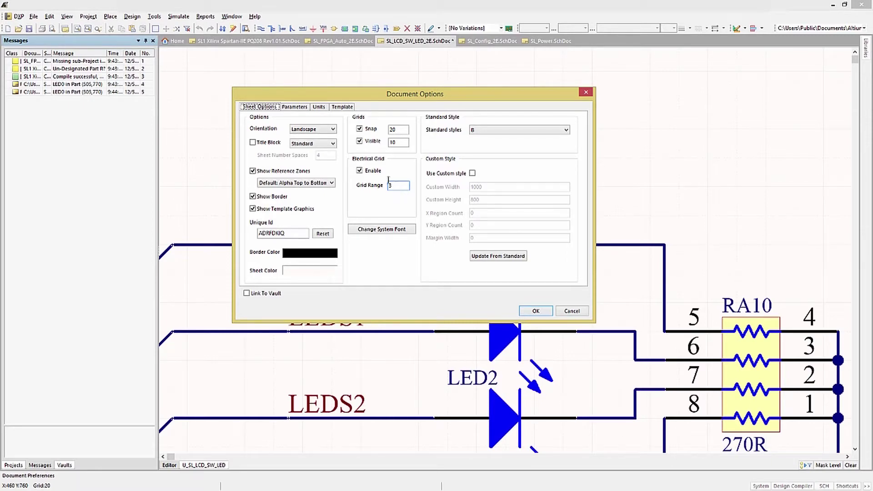
left_click(301, 109)
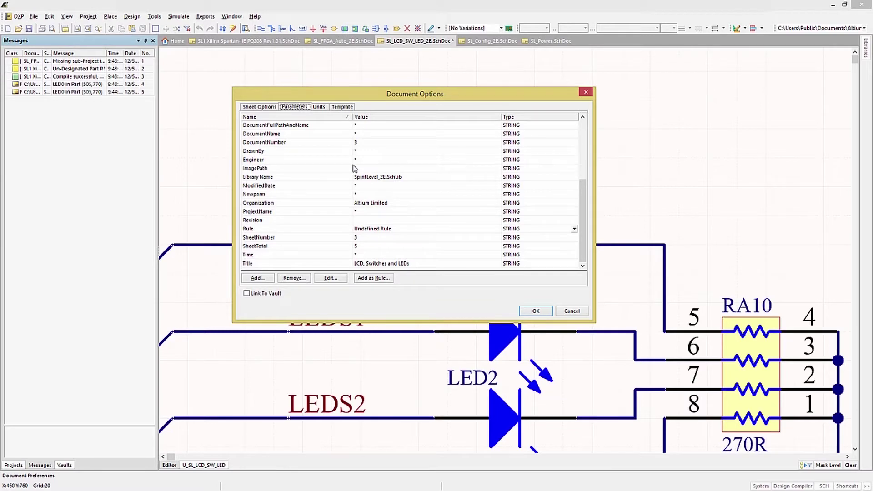
Add a new sheet parameter named NewSheetParam
left_click(262, 280)
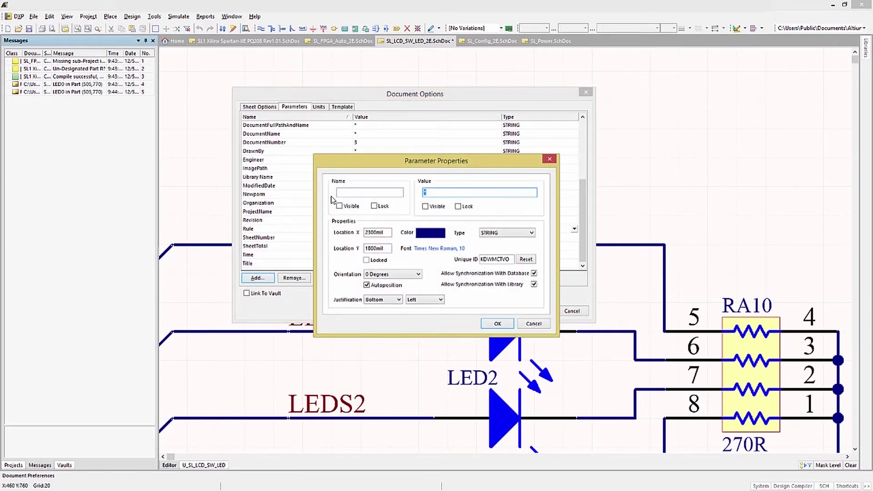
left_click(344, 192)
type("NewShee")
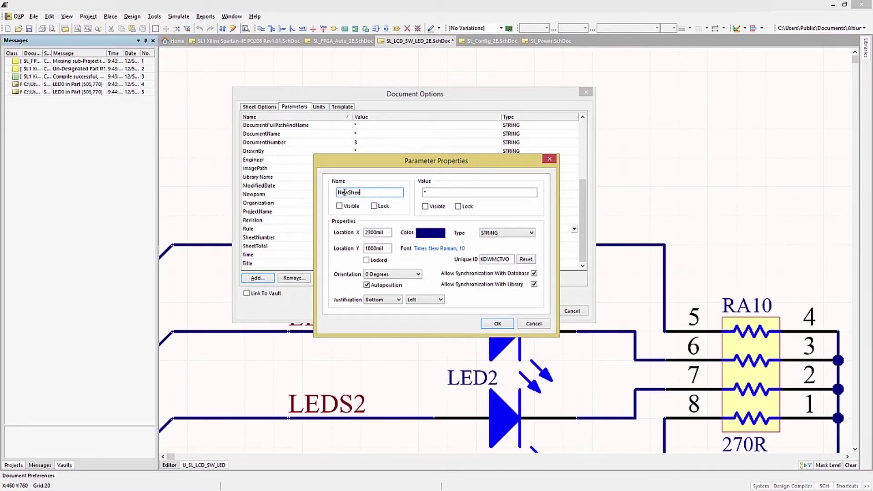
type("tParam")
left_click(503, 325)
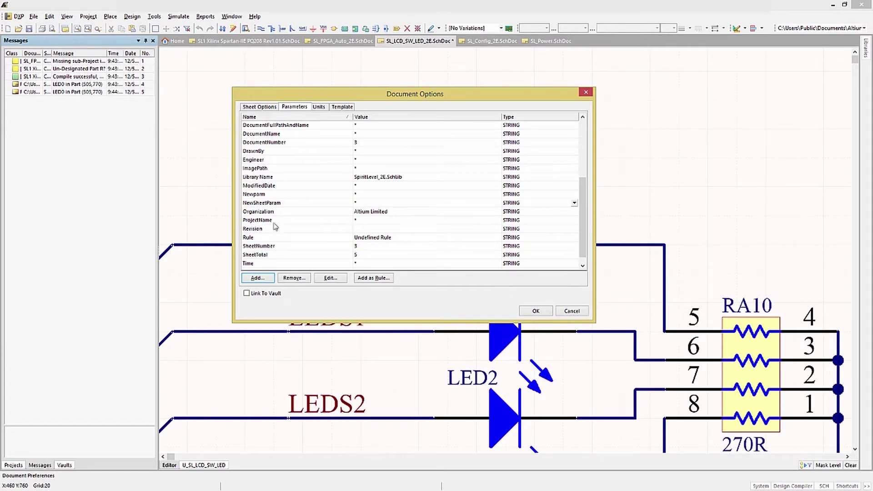
Give NewSheetParam the value 'here is new', then view the sheet's Units settings
left_click(255, 203)
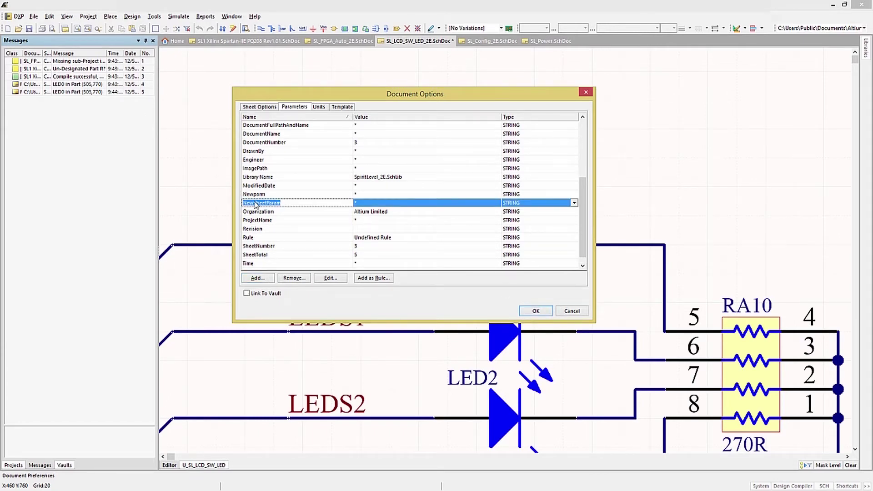
double_click(366, 203)
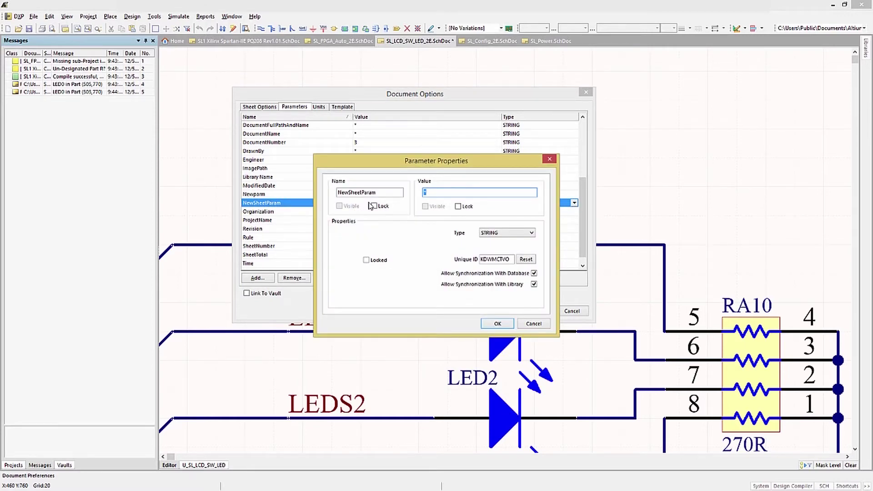
type("here is new")
key("Return")
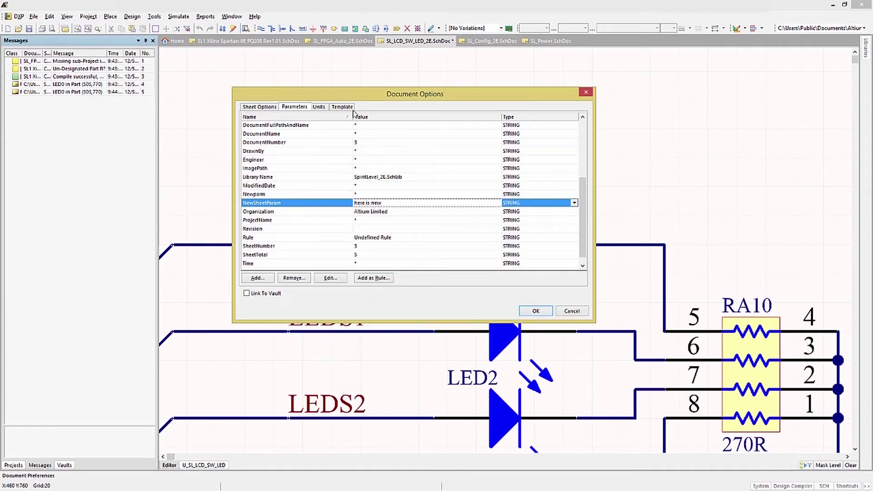
left_click(320, 109)
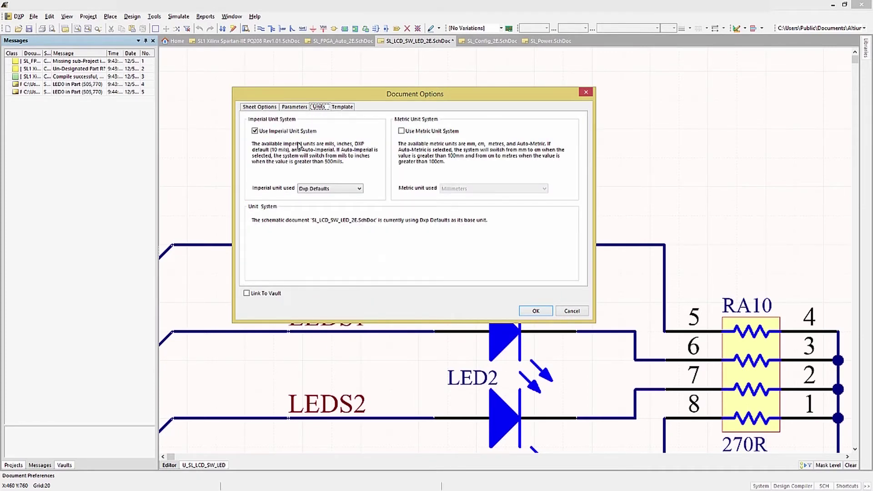
Show the Template page and list file templates such as B, C, D, E, Legal and Letter
left_click(342, 107)
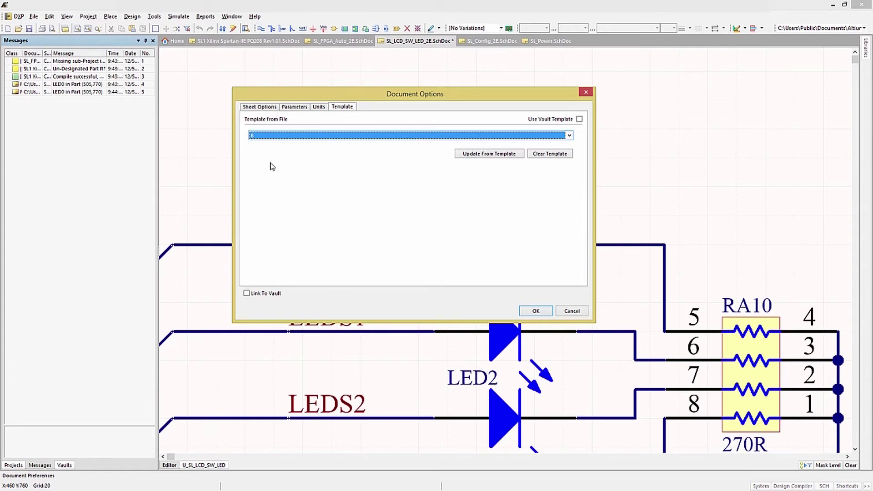
left_click(569, 136)
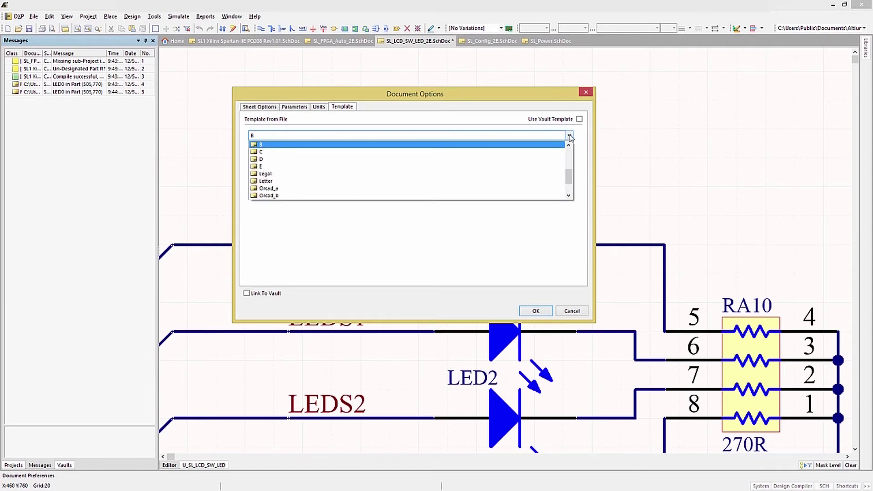